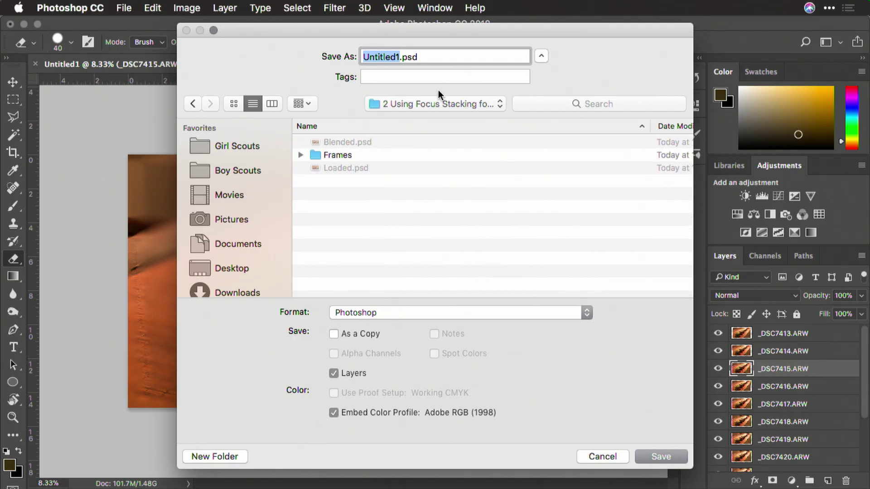
- Save the layered stack as Loaded.psd, replacing the existing file of that name
{"action": "left_click", "coordinate": [344, 167]}
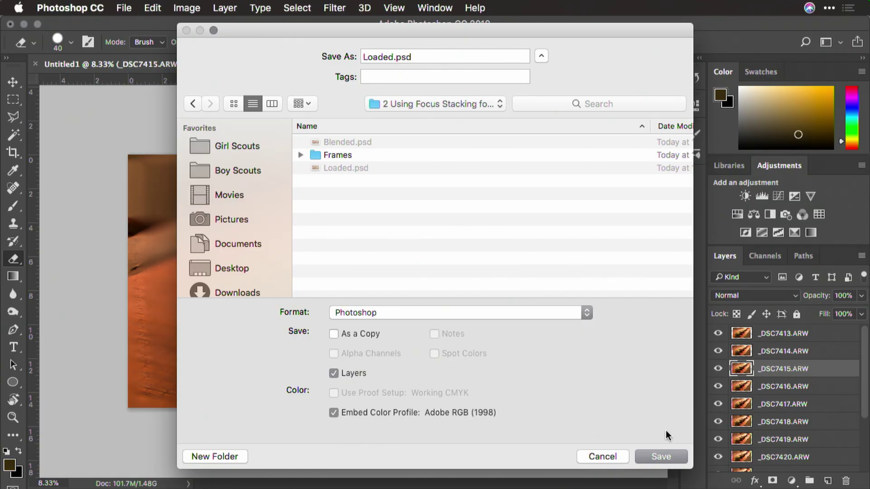
{"action": "left_click", "coordinate": [659, 455]}
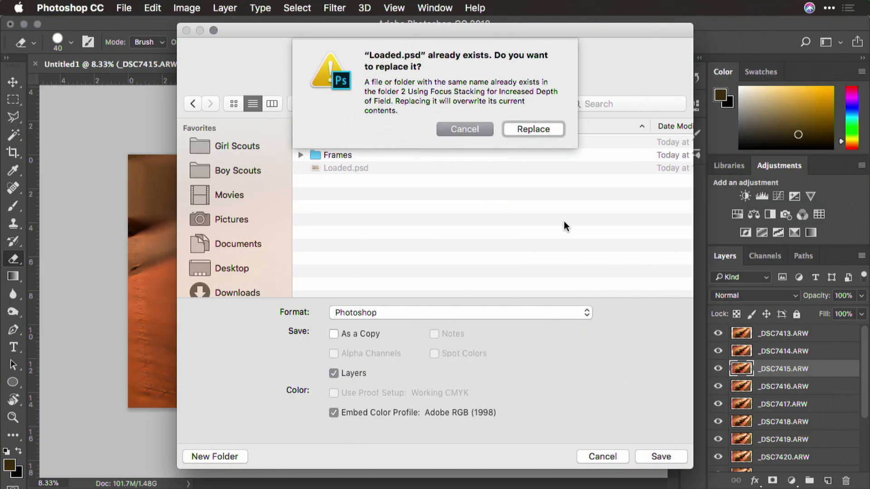
{"action": "left_click", "coordinate": [521, 131]}
- Select the whole layer range from _DSC7425 up to _DSC7413
{"action": "left_click", "coordinate": [815, 297]}
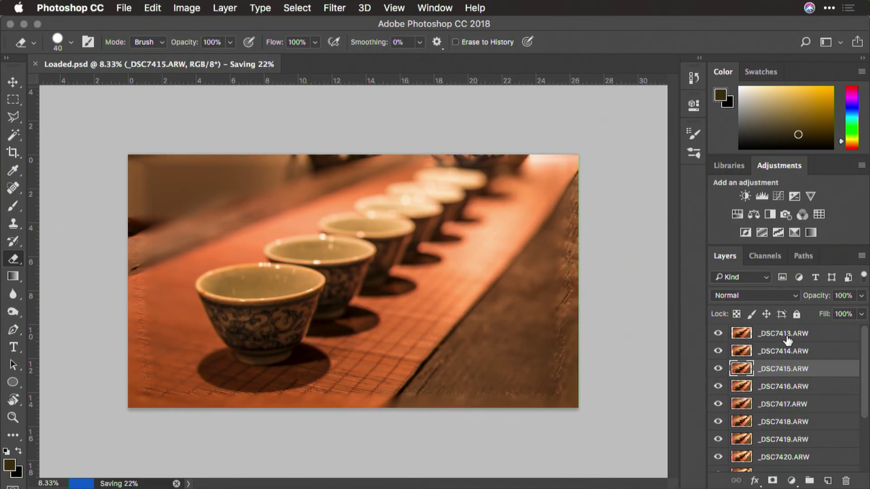
{"action": "scroll", "coordinate": [797, 387], "scroll_direction": "down", "scroll_amount": 5}
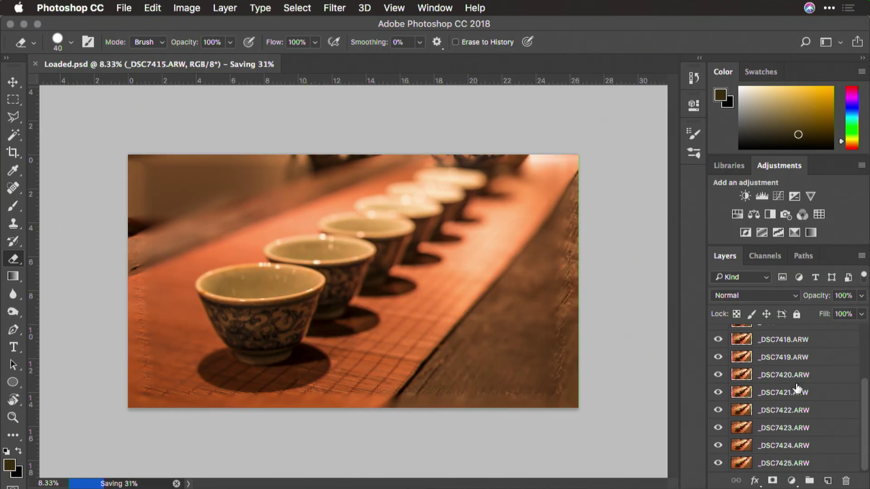
{"action": "left_click", "coordinate": [816, 463]}
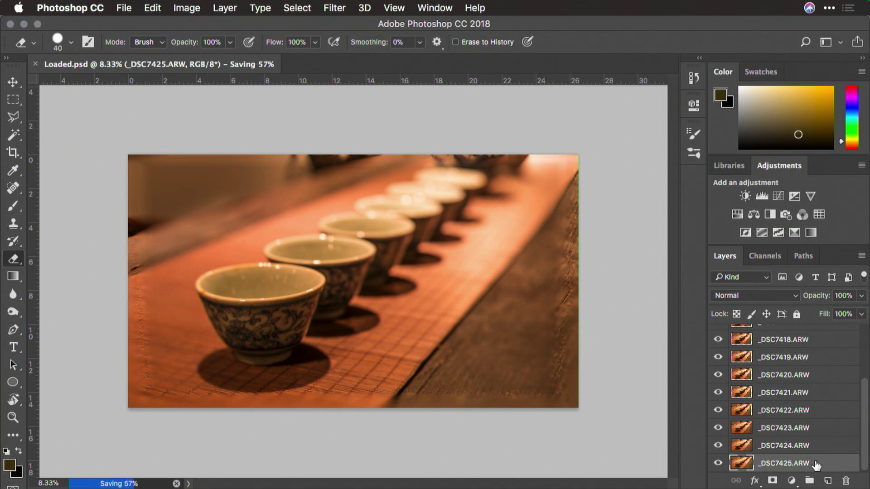
{"action": "scroll", "coordinate": [815, 463], "scroll_direction": "up", "scroll_amount": 5}
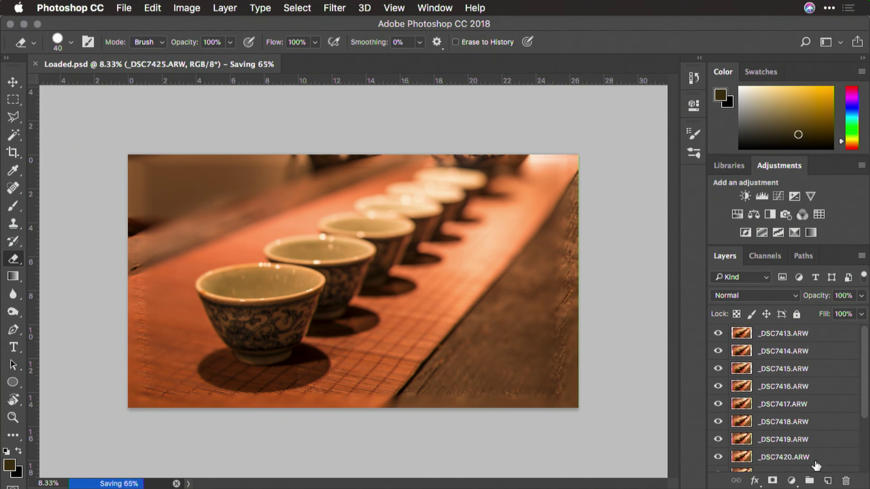
{"action": "left_click", "coordinate": [814, 334], "text": "shift"}
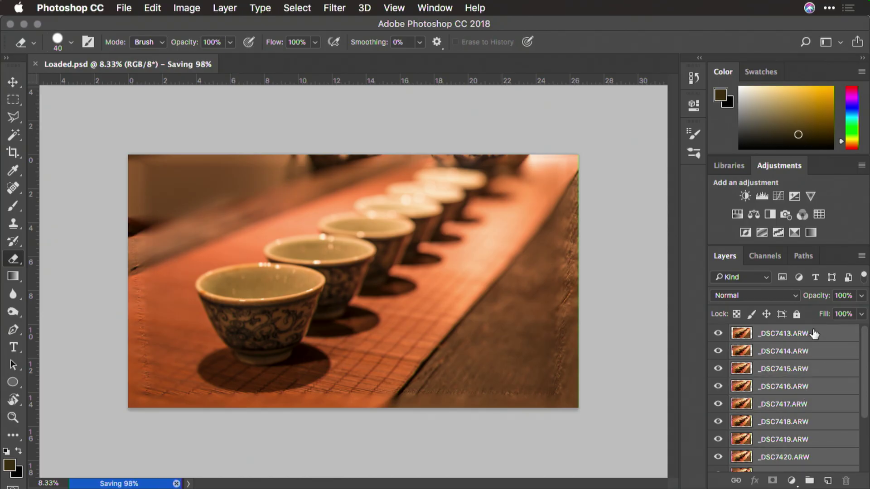
{"action": "left_click", "coordinate": [153, 7]}
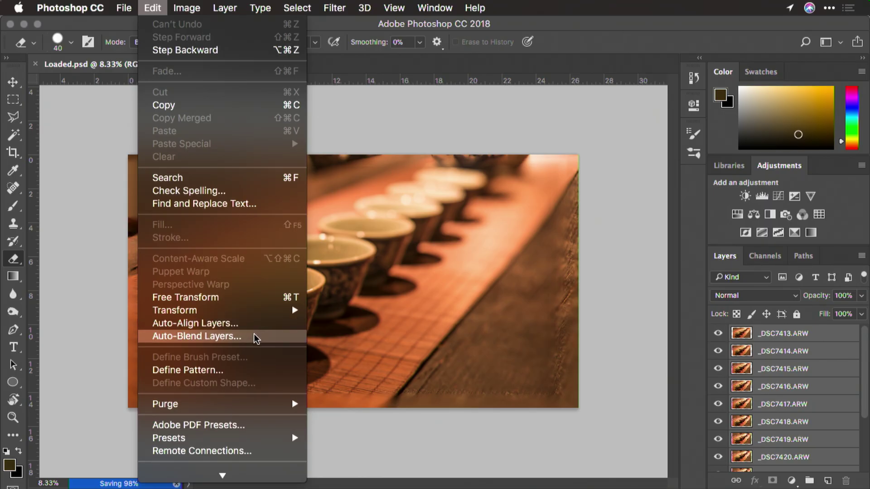
- Choose Auto-Blend Layers with Stack Images and Seamless Tones and Colors enabled
{"action": "left_click", "coordinate": [253, 336]}
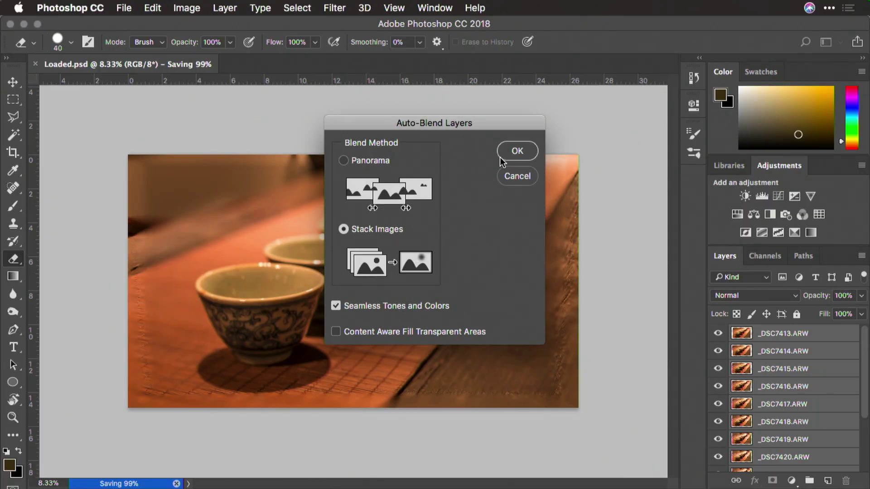
- Confirm the Stack Images auto-blend so every ARW layer receives a focus mask
{"action": "left_click", "coordinate": [509, 152]}
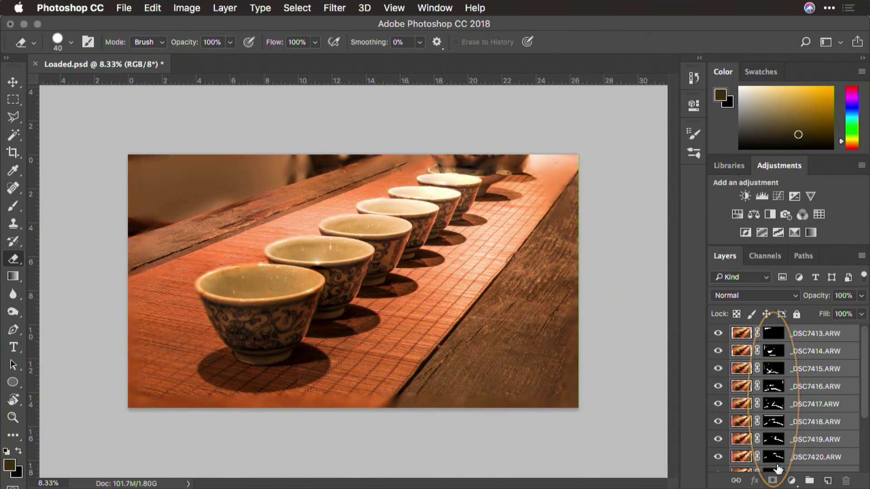
- Hide every layer from _DSC7413 down to _DSC7424
{"action": "left_click_drag", "start_coordinate": [725, 398], "coordinate": [718, 338]}
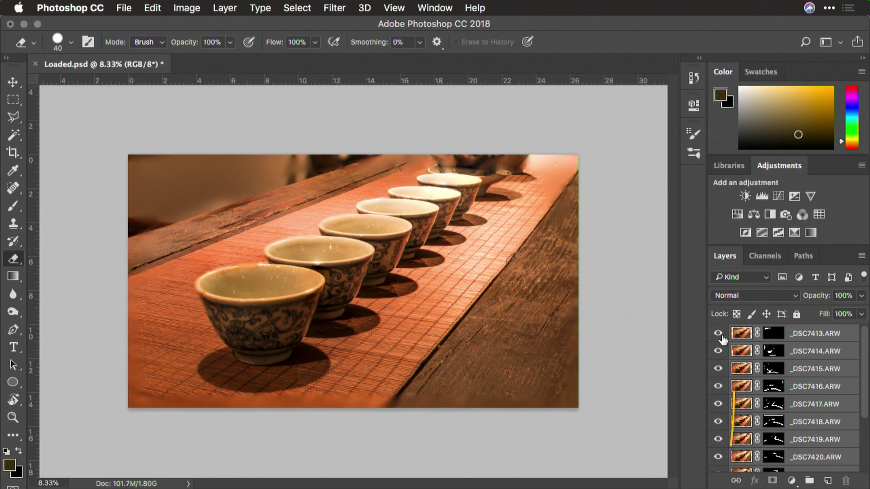
{"action": "left_click_drag", "start_coordinate": [717, 399], "coordinate": [718, 460]}
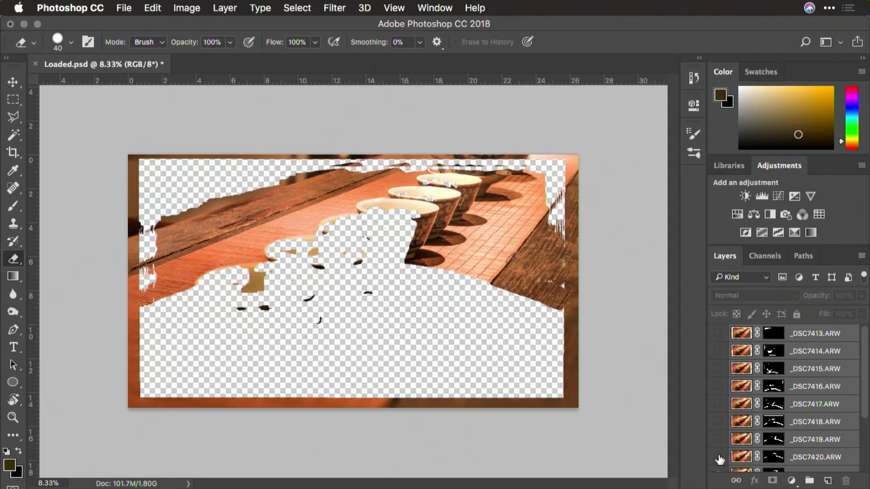
{"action": "scroll", "coordinate": [718, 460], "scroll_direction": "down", "scroll_amount": 5}
{"action": "left_click_drag", "start_coordinate": [718, 392], "coordinate": [718, 446]}
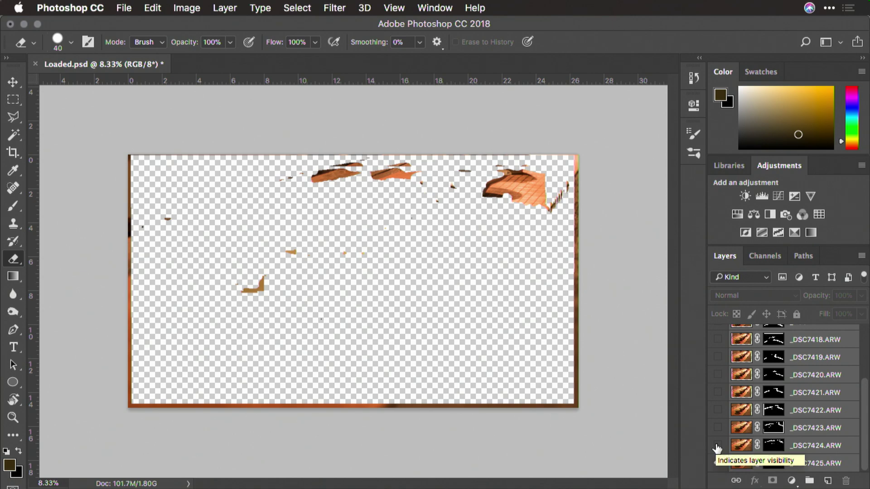
- Show layers _DSC7425 up through _DSC7420 one by one
{"action": "left_click", "coordinate": [718, 463]}
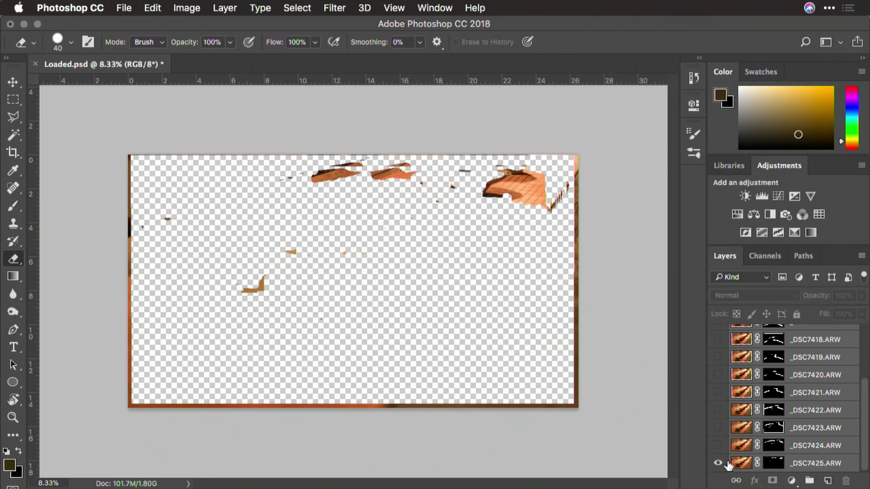
{"action": "left_click", "coordinate": [719, 446]}
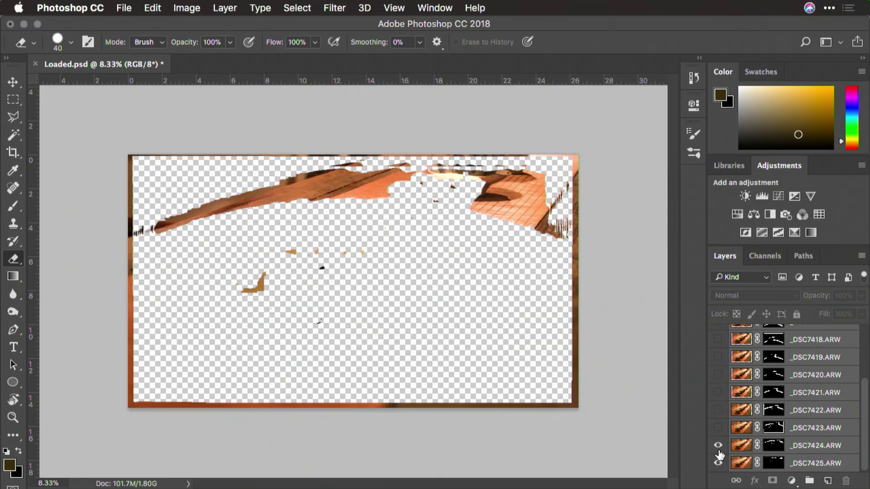
{"action": "left_click", "coordinate": [718, 428]}
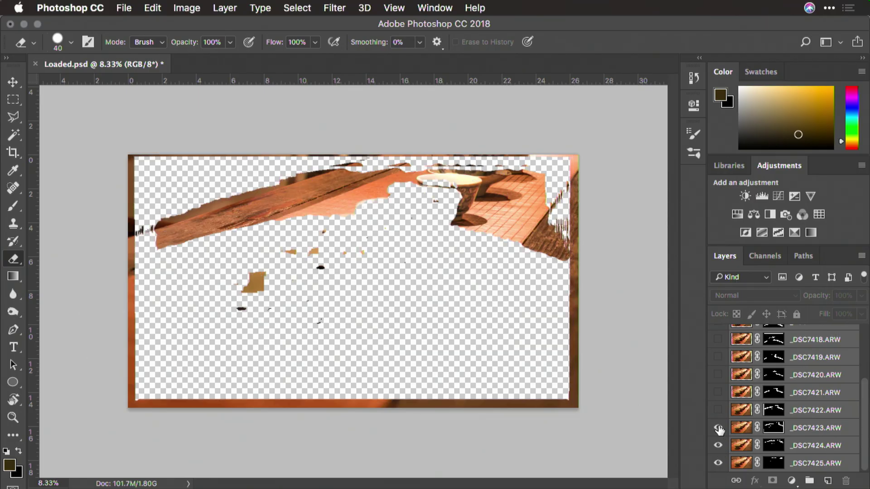
{"action": "left_click", "coordinate": [718, 411]}
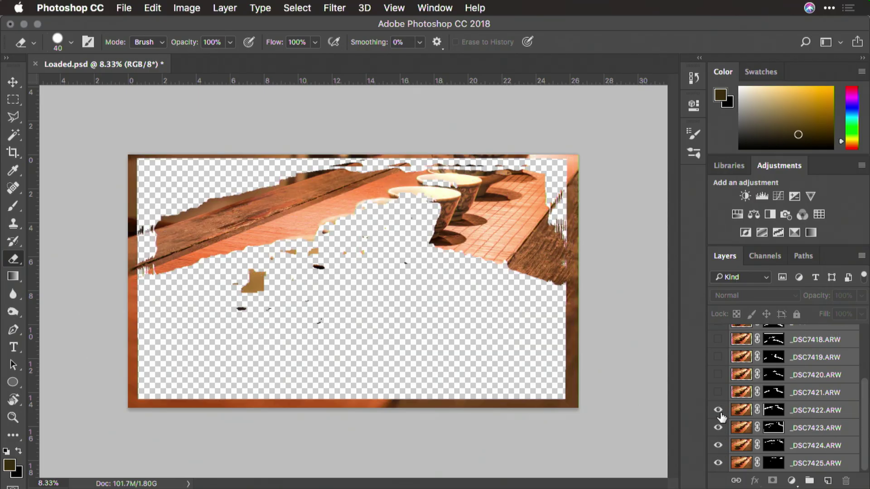
{"action": "left_click", "coordinate": [718, 392]}
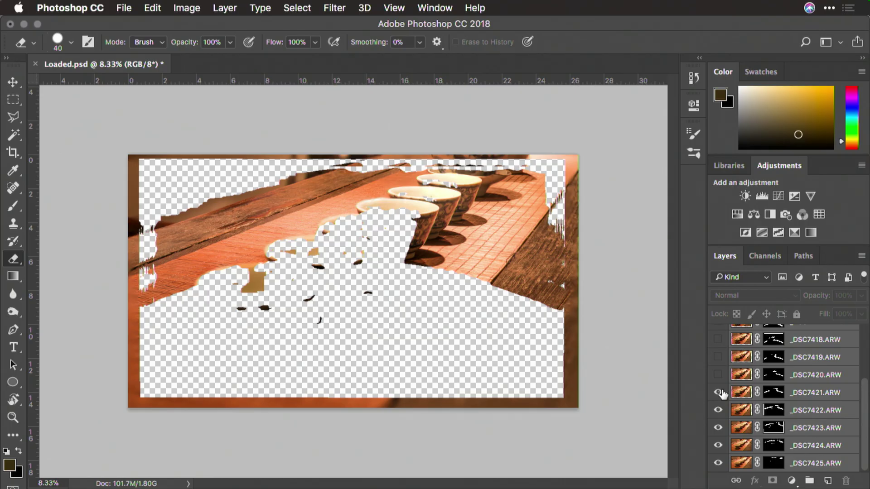
{"action": "left_click", "coordinate": [718, 374]}
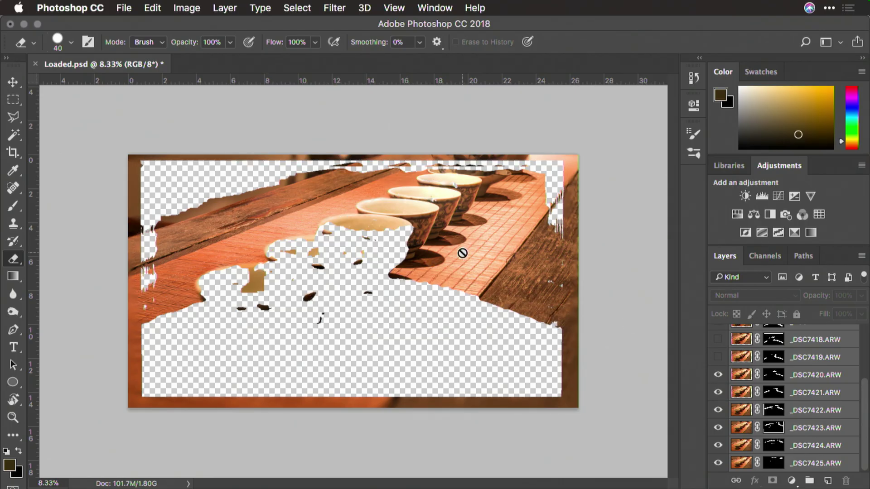
- Zoom in on the bowls and make layers _DSC7419 and _DSC7418 visible
{"action": "scroll", "coordinate": [462, 258], "scroll_direction": "up", "scroll_amount": 5}
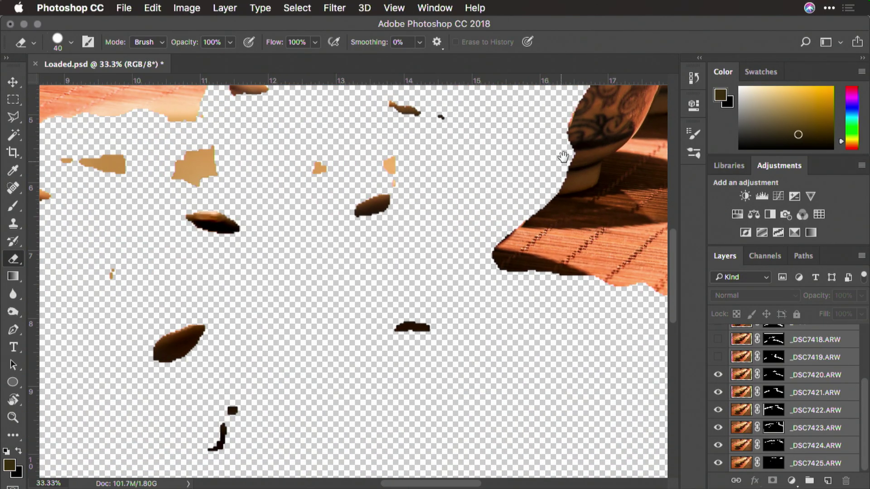
{"action": "left_click_drag", "start_coordinate": [563, 156], "coordinate": [410, 375]}
{"action": "scroll", "coordinate": [491, 229], "scroll_direction": "up", "scroll_amount": 5}
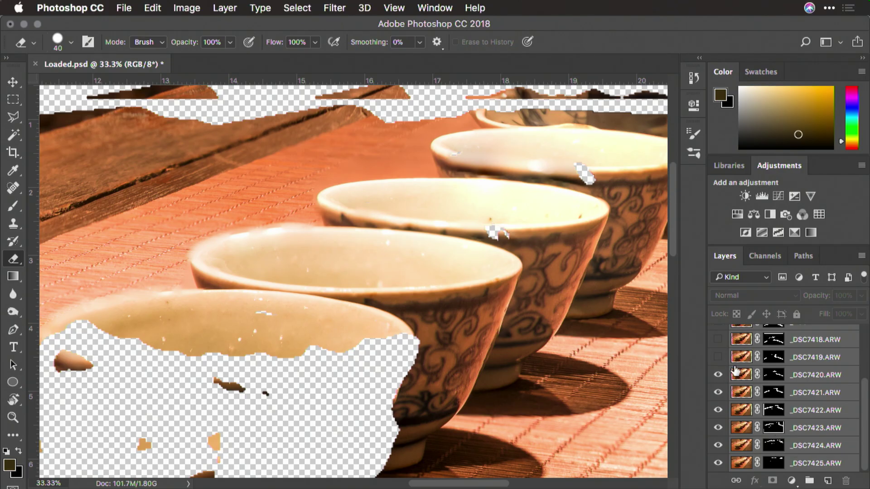
{"action": "left_click", "coordinate": [718, 358]}
{"action": "left_click", "coordinate": [718, 340]}
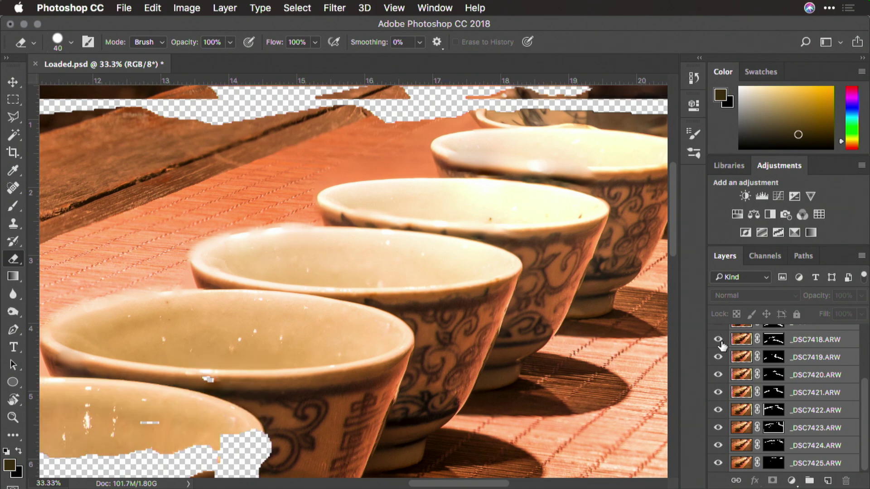
- Fit the image on screen and show layers _DSC7417 through _DSC7413
{"action": "key", "text": "super+0"}
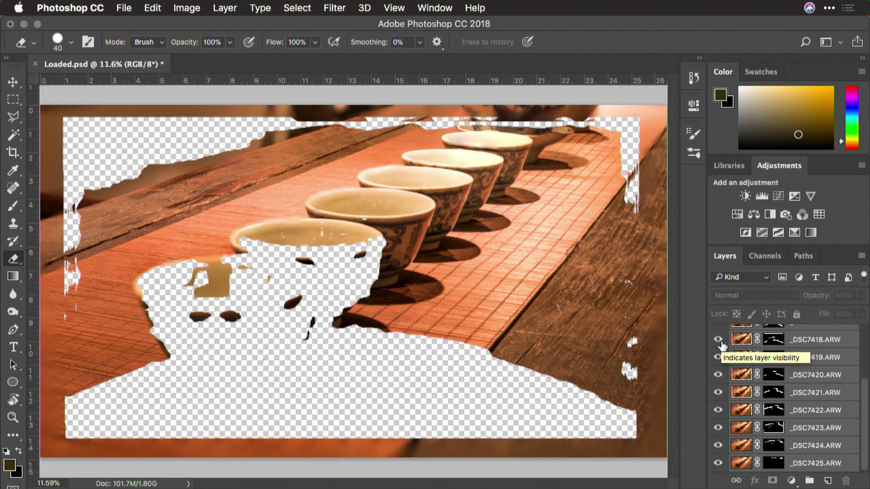
{"action": "scroll", "coordinate": [770, 388], "scroll_direction": "up", "scroll_amount": 3}
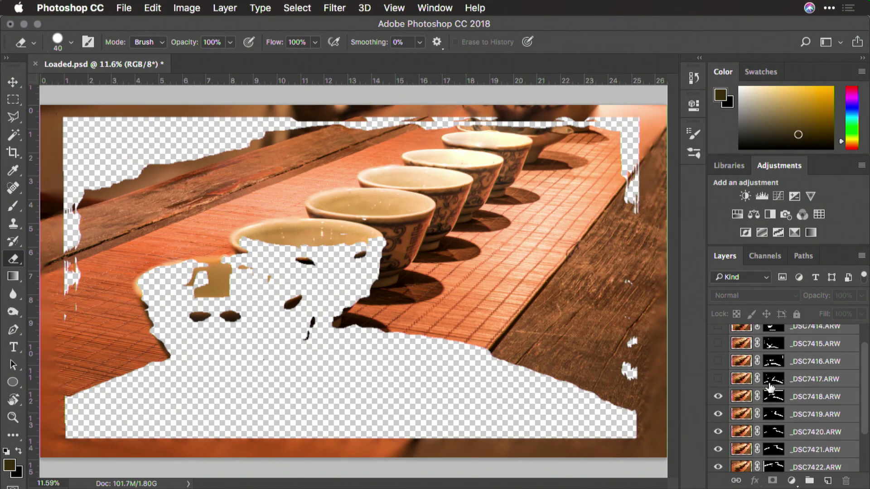
{"action": "left_click", "coordinate": [717, 393]}
{"action": "left_click", "coordinate": [717, 374]}
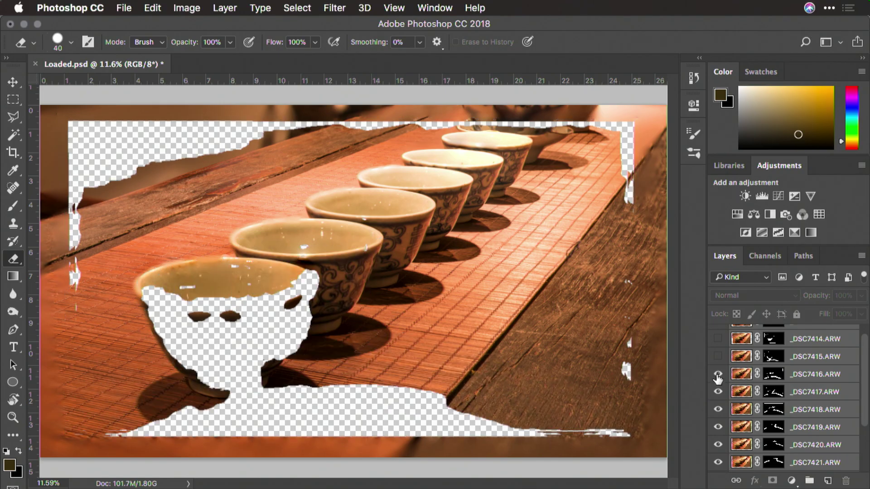
{"action": "left_click", "coordinate": [717, 357]}
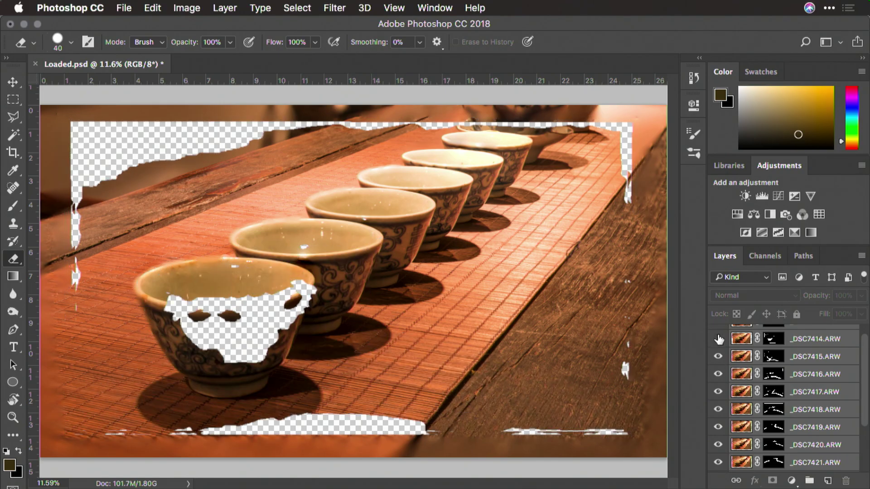
{"action": "left_click", "coordinate": [717, 338]}
{"action": "scroll", "coordinate": [718, 338], "scroll_direction": "up", "scroll_amount": 1}
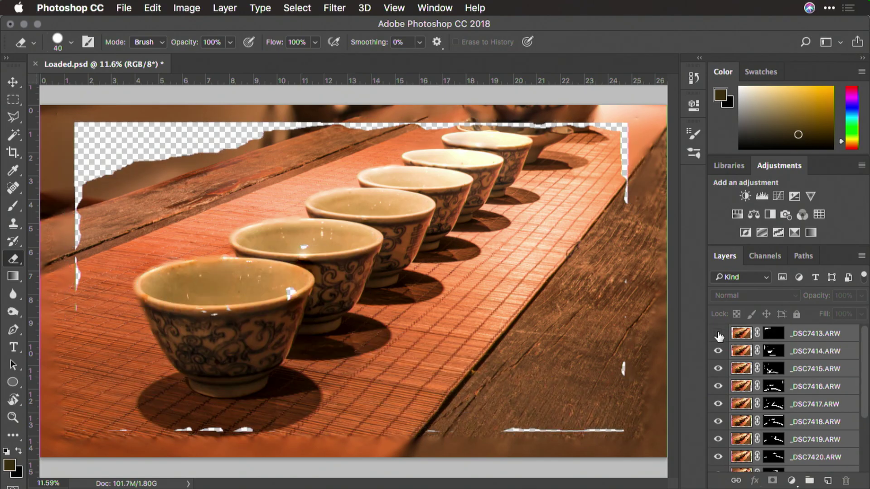
{"action": "left_click", "coordinate": [718, 334]}
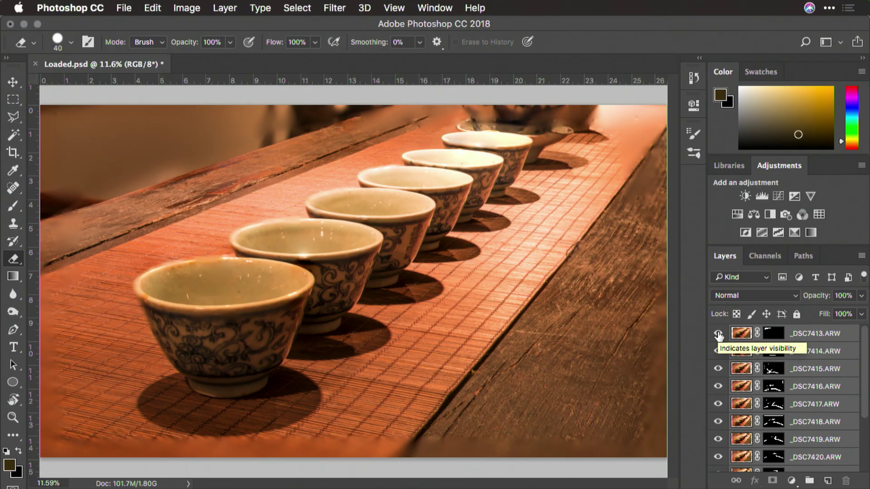